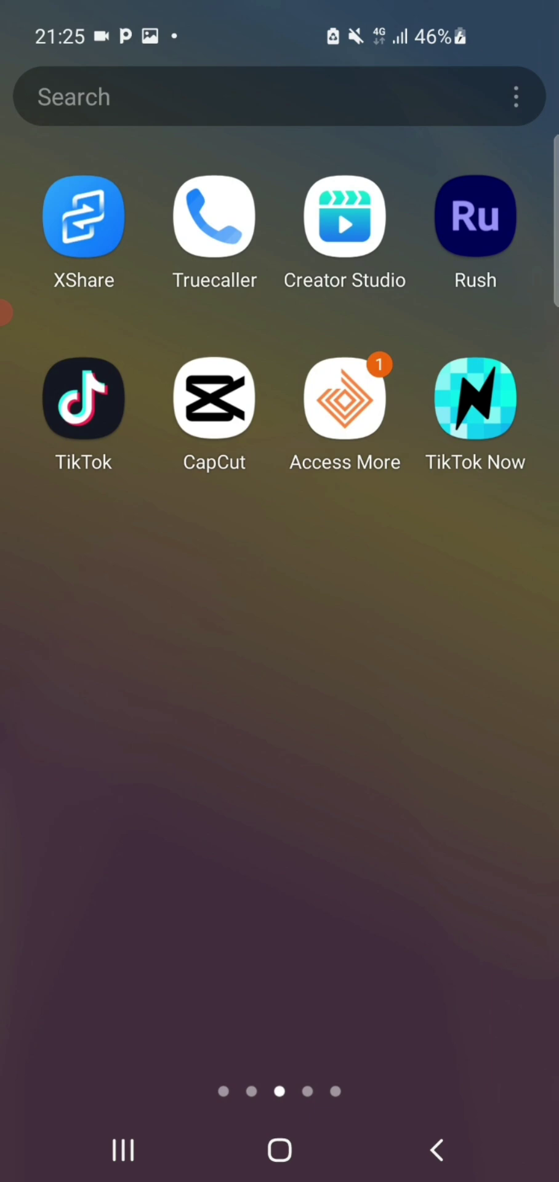
# - Launch CapCut and create a new project from the 02:53 gallery video
pyautogui.click(214, 398)
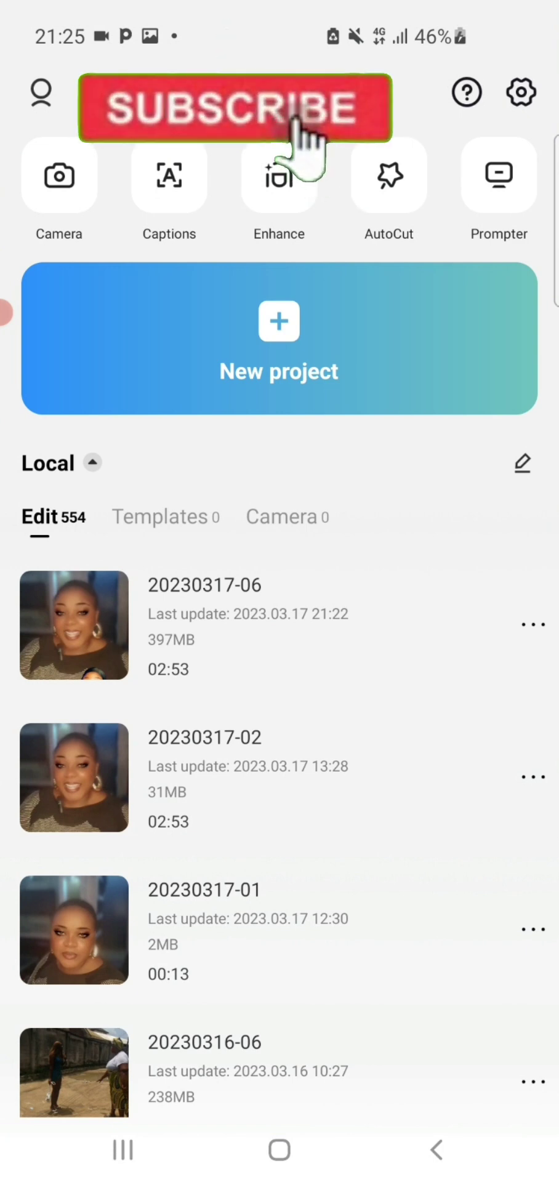
pyautogui.click(279, 339)
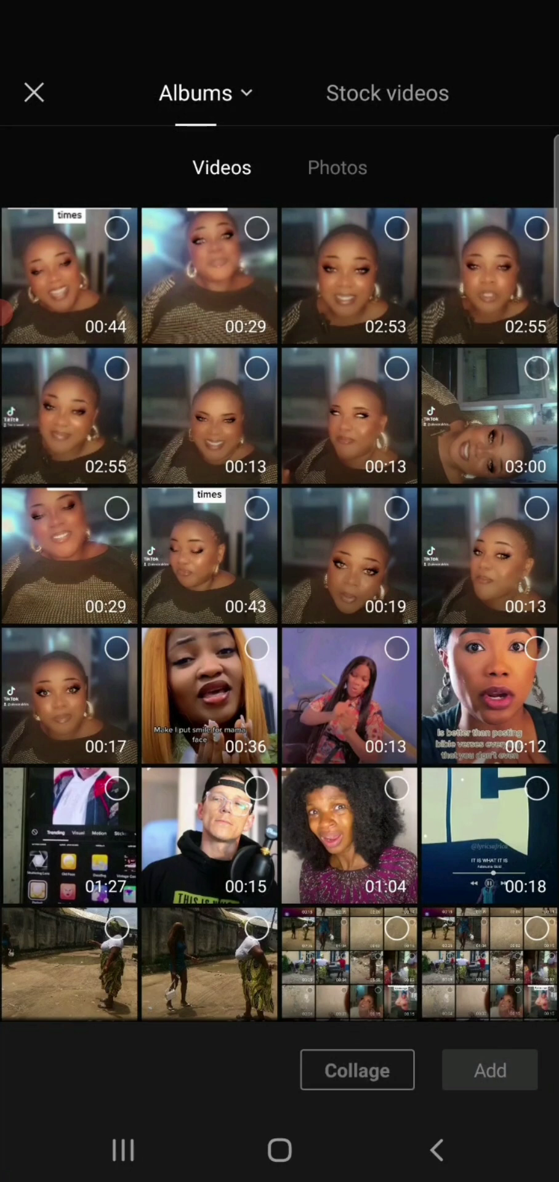
pyautogui.click(349, 275)
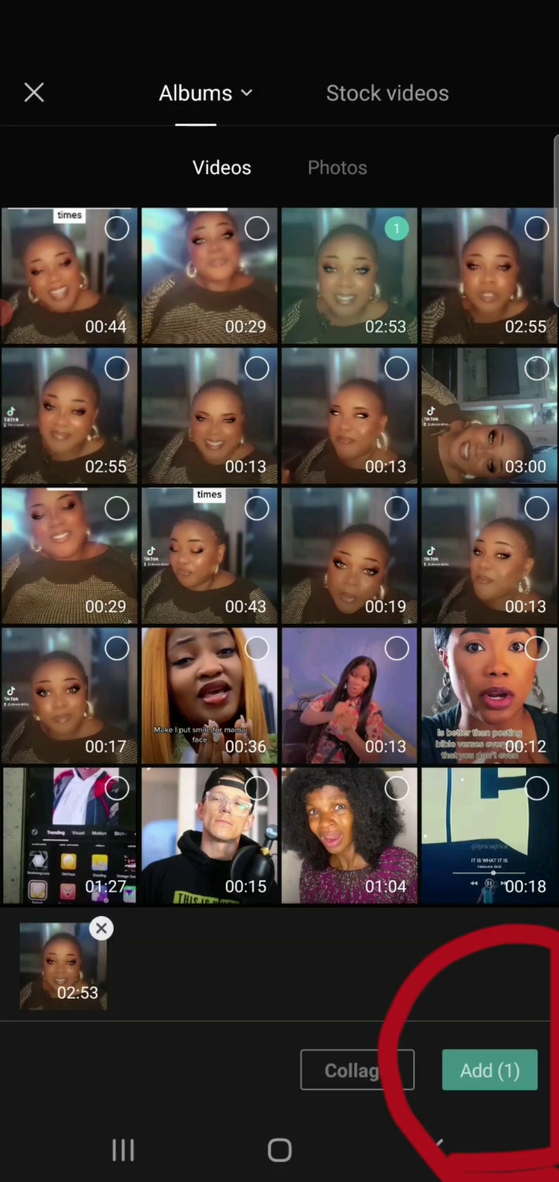
pyautogui.click(489, 1070)
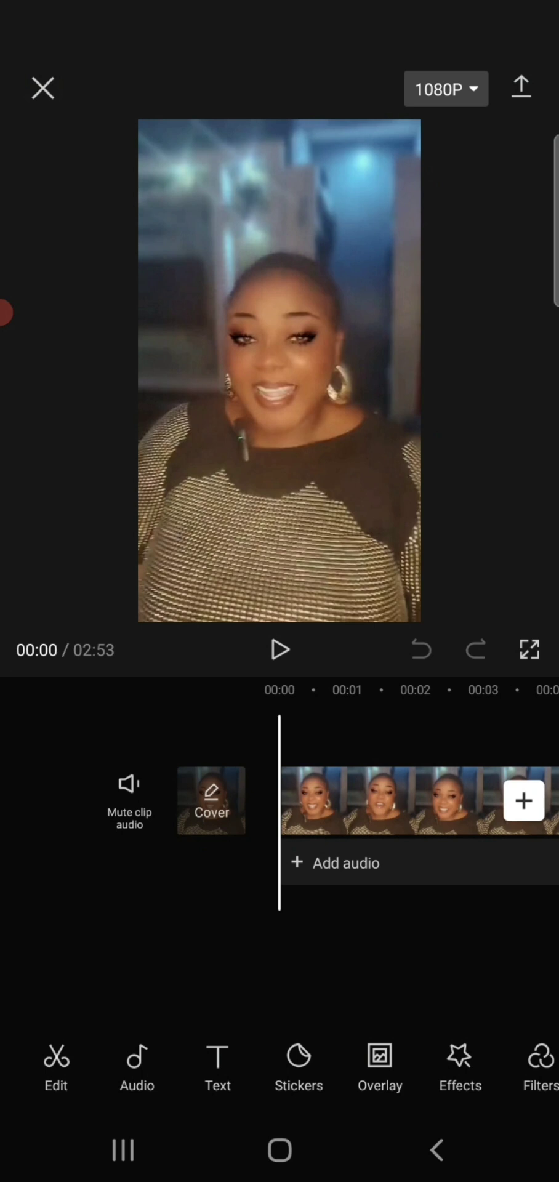
# - Set the 2:53 main clip's volume to zero and confirm
pyautogui.click(382, 800)
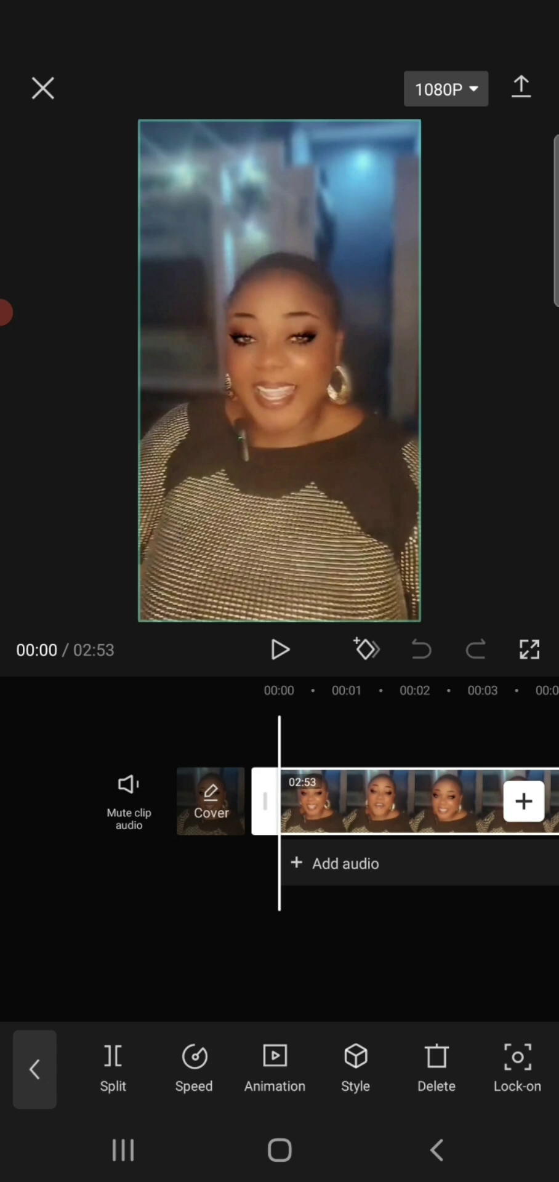
pyautogui.moveTo(431, 1065); pyautogui.dragTo(185, 1065)
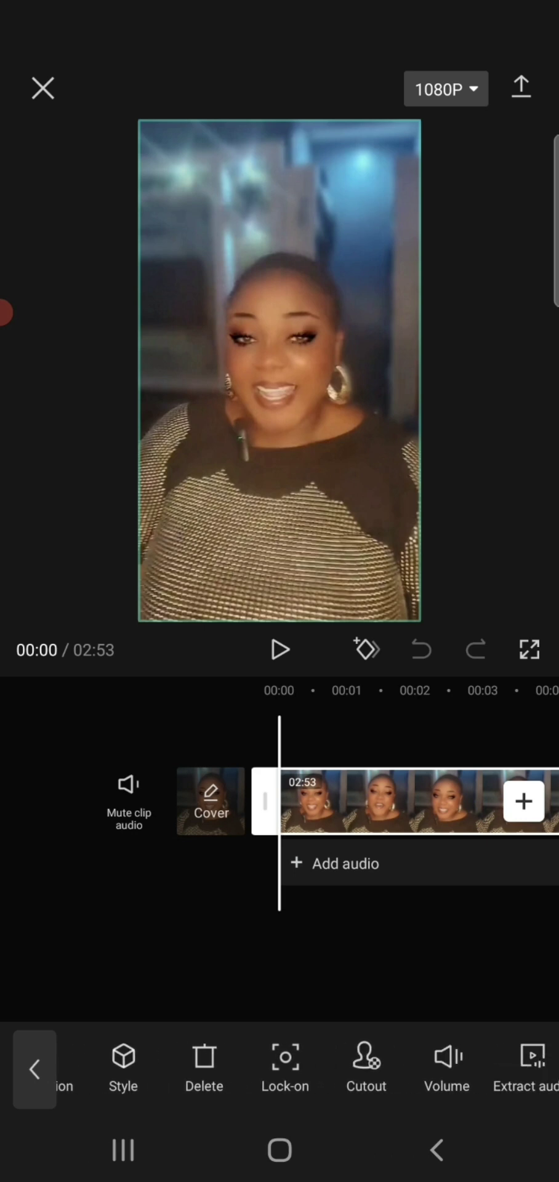
pyautogui.click(322, 1065)
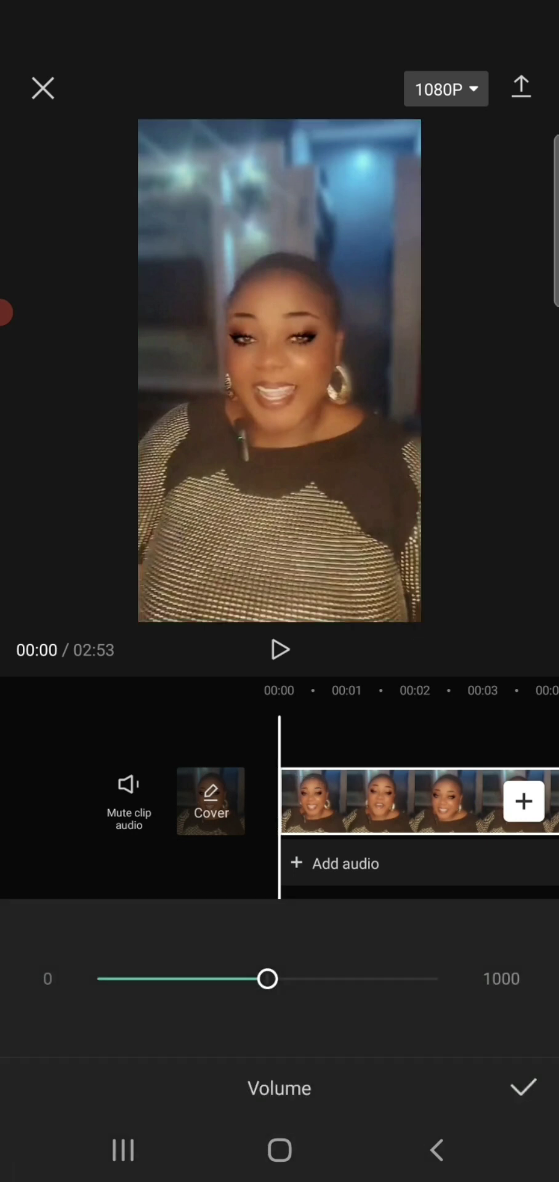
pyautogui.moveTo(267, 979); pyautogui.dragTo(99, 979)
pyautogui.click(522, 1088)
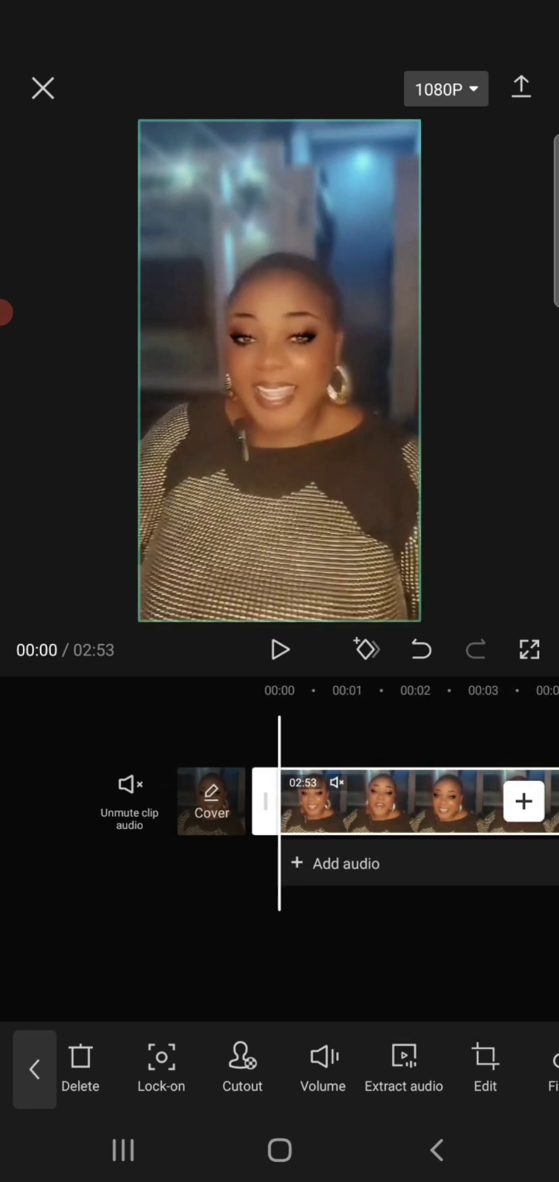
pyautogui.click(34, 1069)
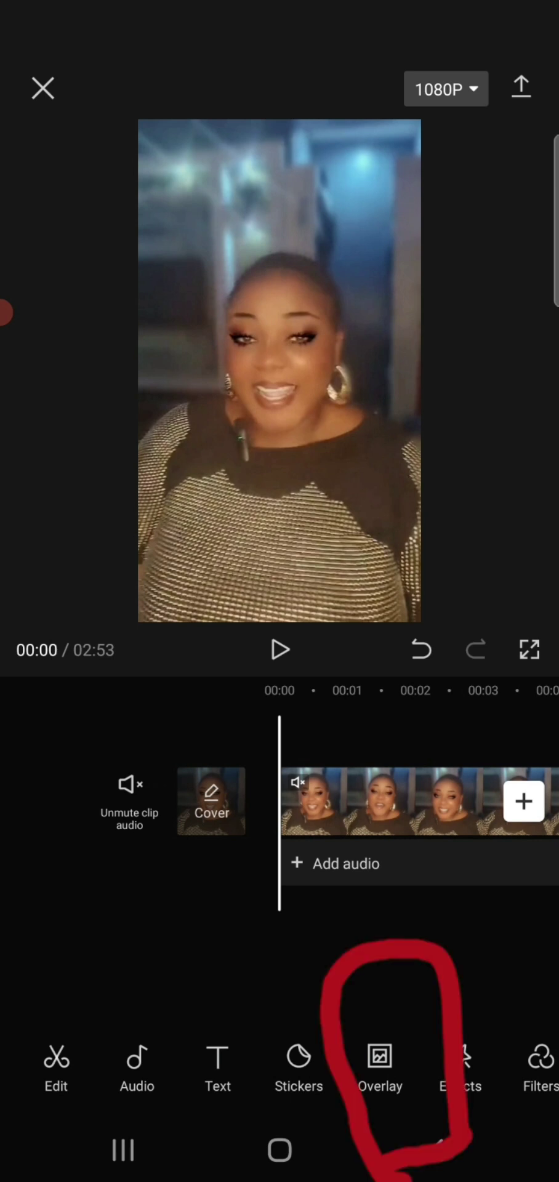
# - Add the 1:03 blue-shirt reaction video as an overlay layer
pyautogui.click(380, 1066)
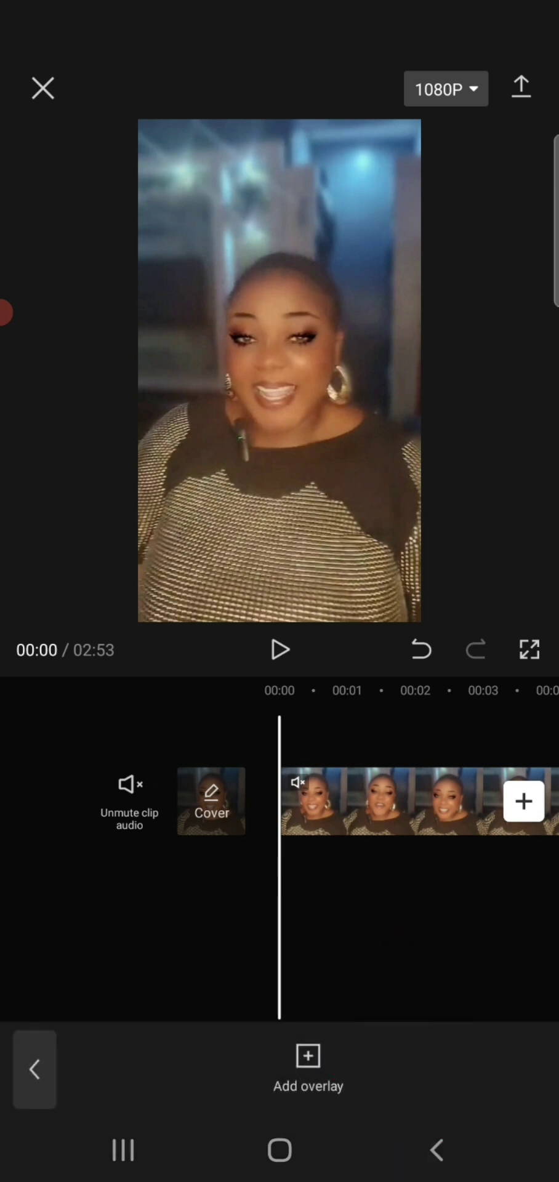
pyautogui.click(308, 1066)
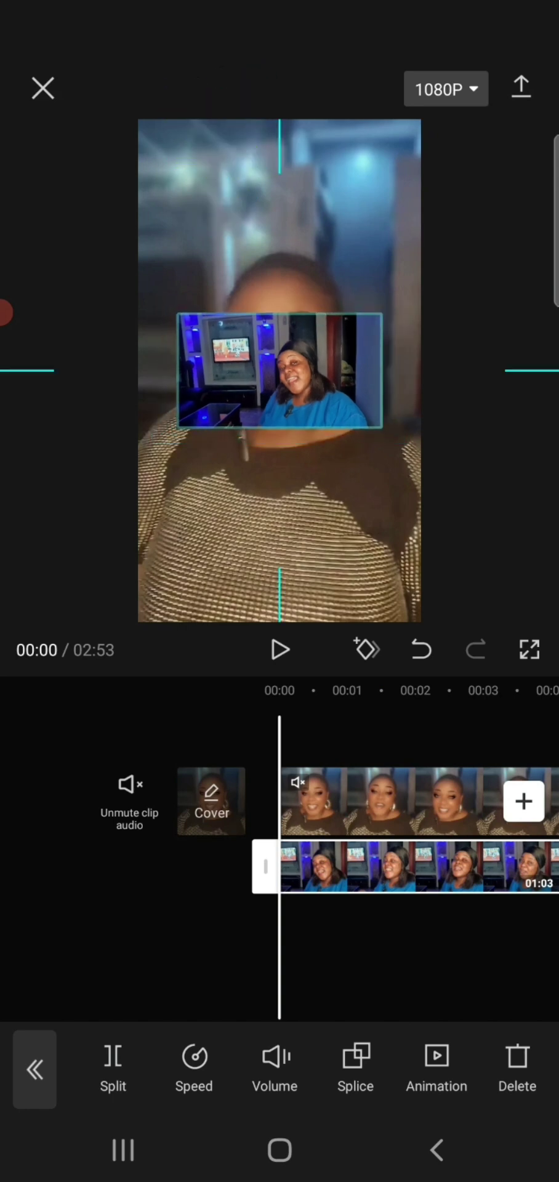
# - Drag the reaction overlay to the bottom of the frame and show its Cutout options
pyautogui.moveTo(279, 370)
pyautogui.mouseDown()
pyautogui.moveTo(279, 401)
pyautogui.moveTo(326, 527)
pyautogui.moveTo(283, 547)
pyautogui.mouseUp()
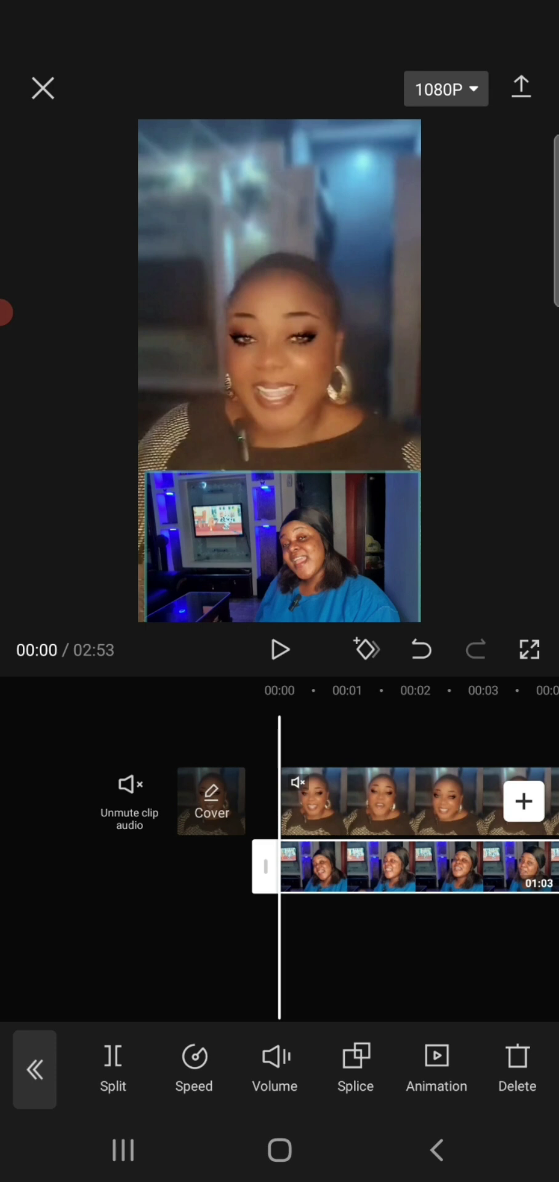
pyautogui.moveTo(369, 1066); pyautogui.dragTo(148, 1066)
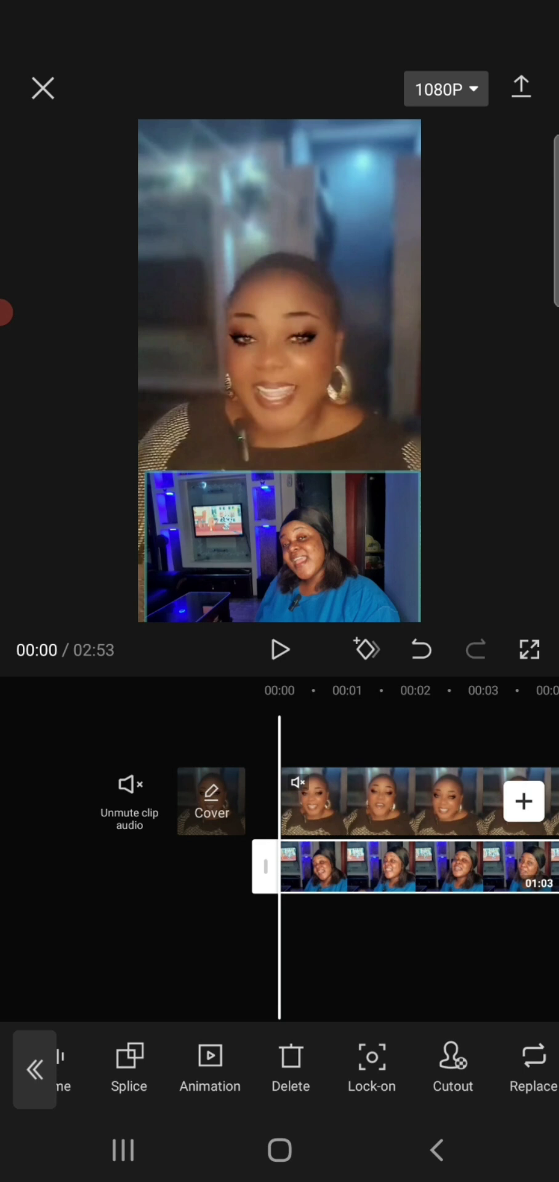
pyautogui.click(453, 1065)
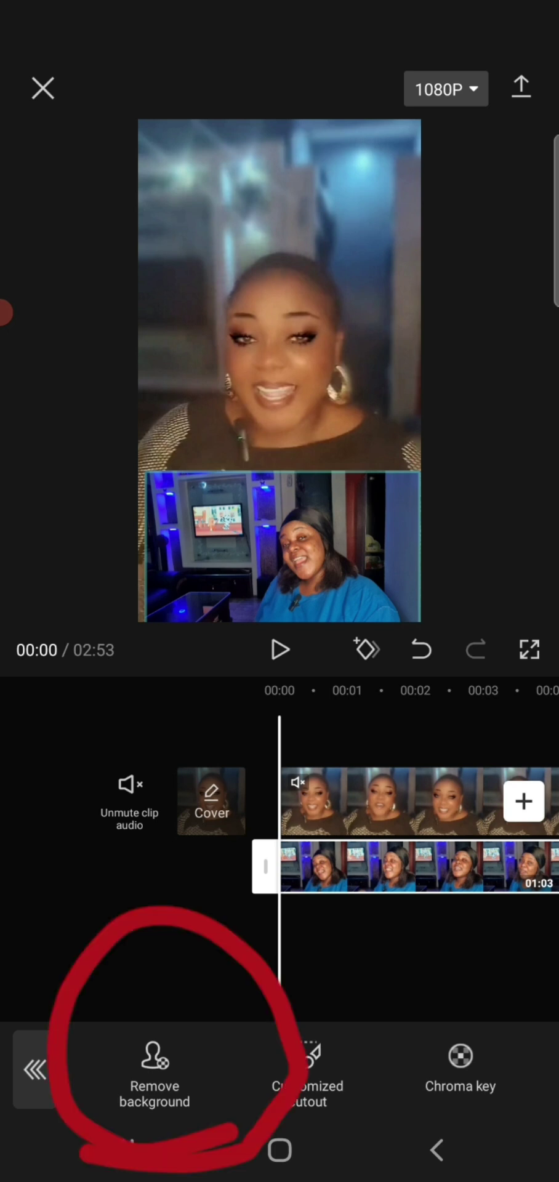
# - Apply Remove background to the reaction overlay and confirm it
pyautogui.click(154, 1062)
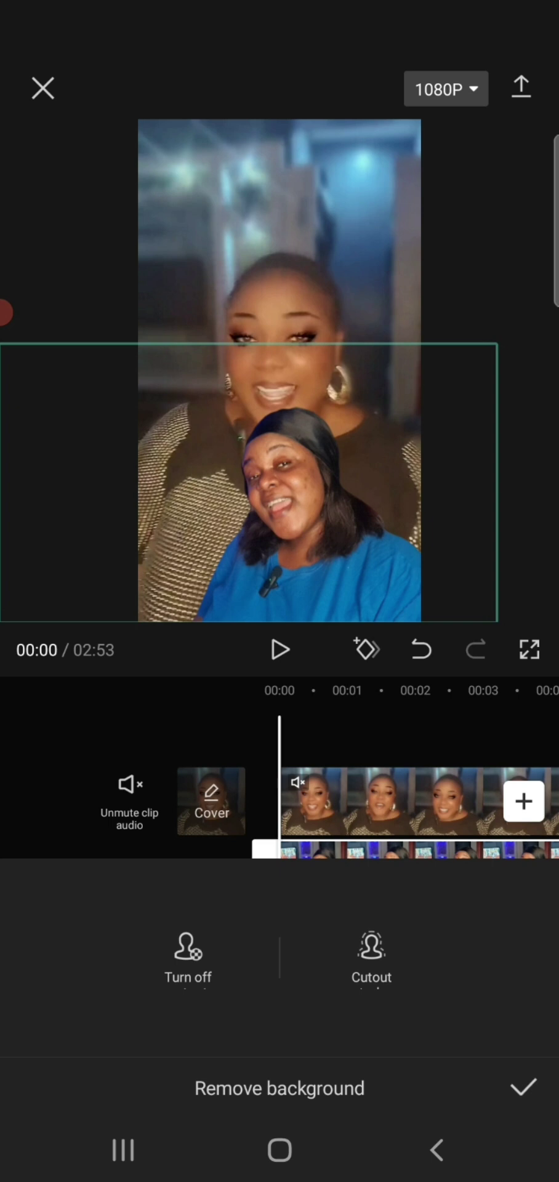
pyautogui.click(523, 1087)
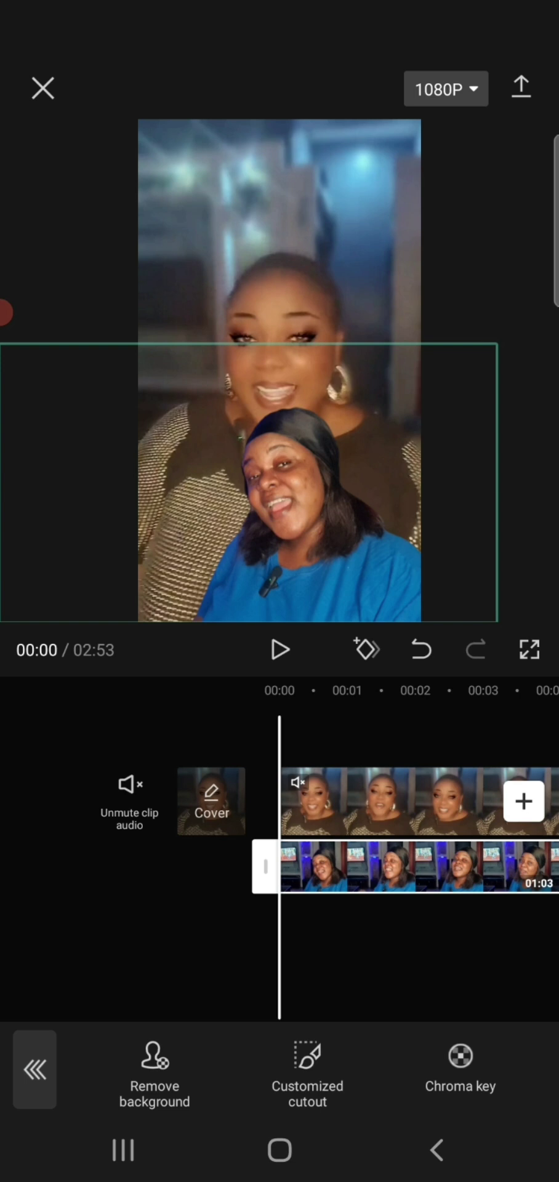
# - Nudge the cut-out reaction figure toward the lower right and play the preview
pyautogui.moveTo(277, 474)
pyautogui.mouseDown()
pyautogui.moveTo(356, 421)
pyautogui.moveTo(224, 198)
pyautogui.moveTo(224, 171)
pyautogui.moveTo(191, 228)
pyautogui.moveTo(234, 554)
pyautogui.moveTo(286, 557)
pyautogui.moveTo(326, 486)
pyautogui.mouseUp()
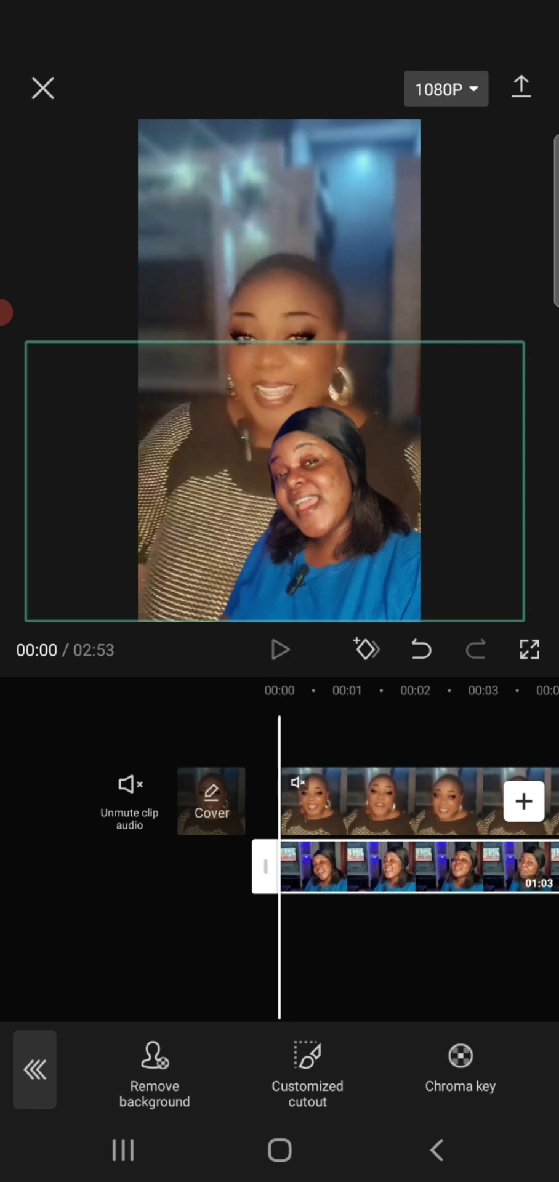
pyautogui.click(280, 649)
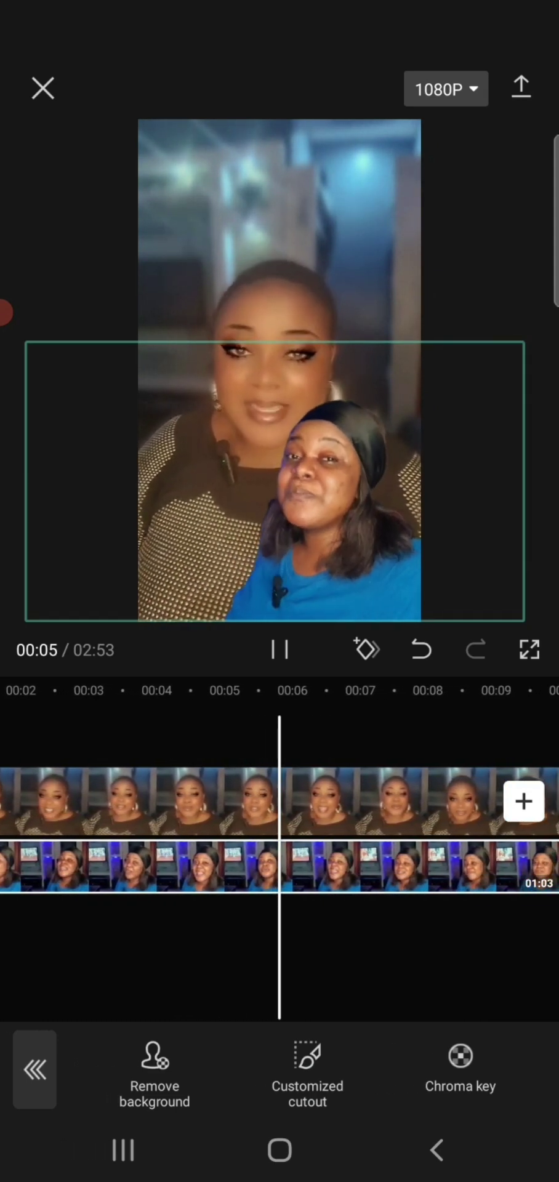
pyautogui.click(280, 650)
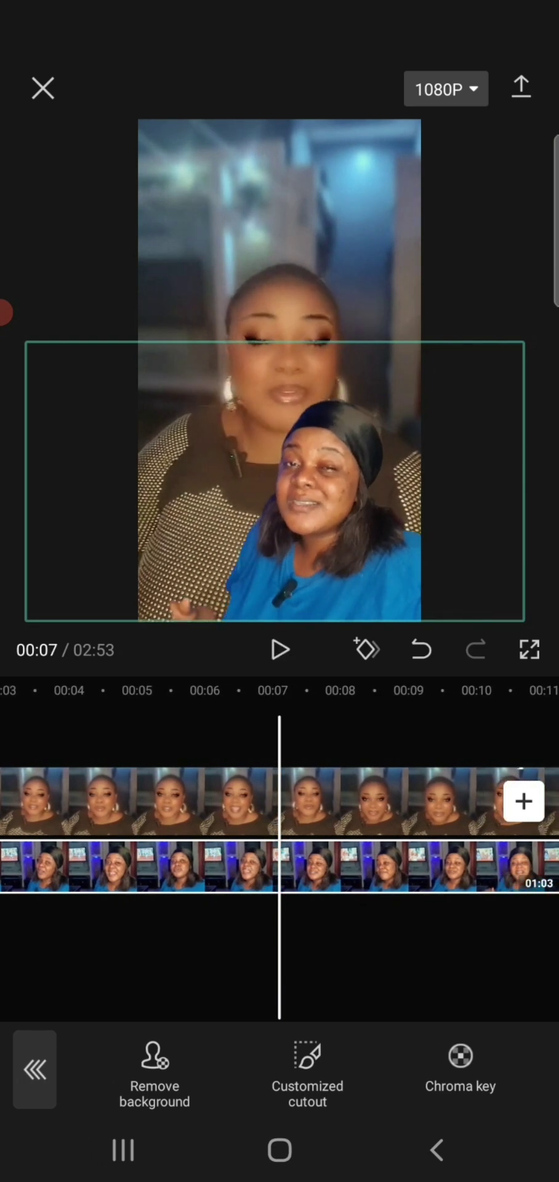